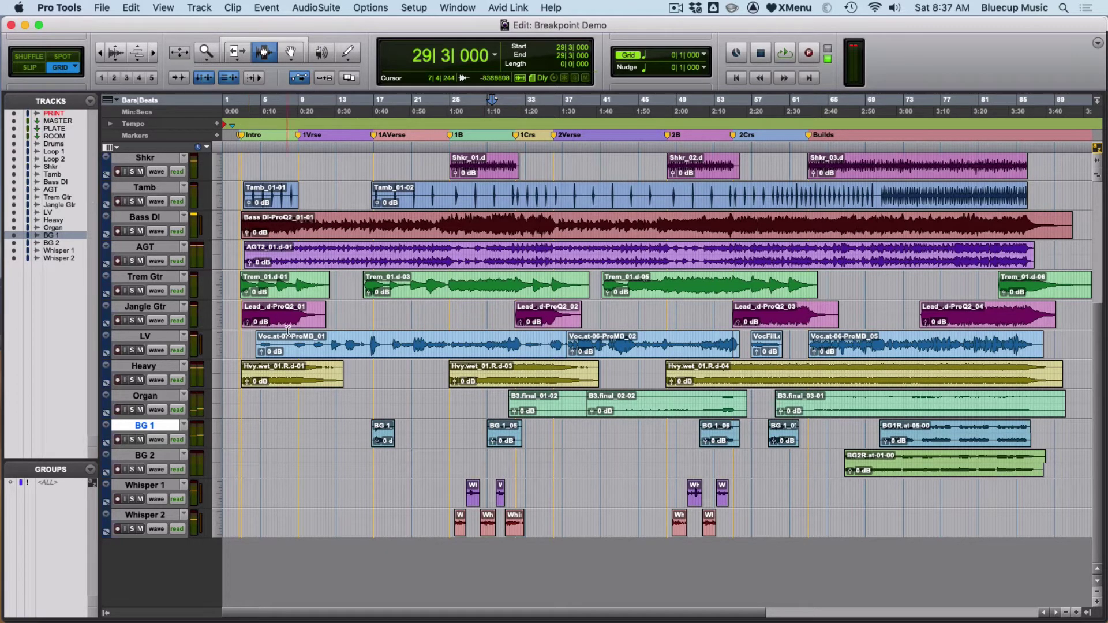
# Play the song from bar 16 to hear the first BG 1 phrase, and check the track's fader in the mixer.
pyautogui.click(365, 434)
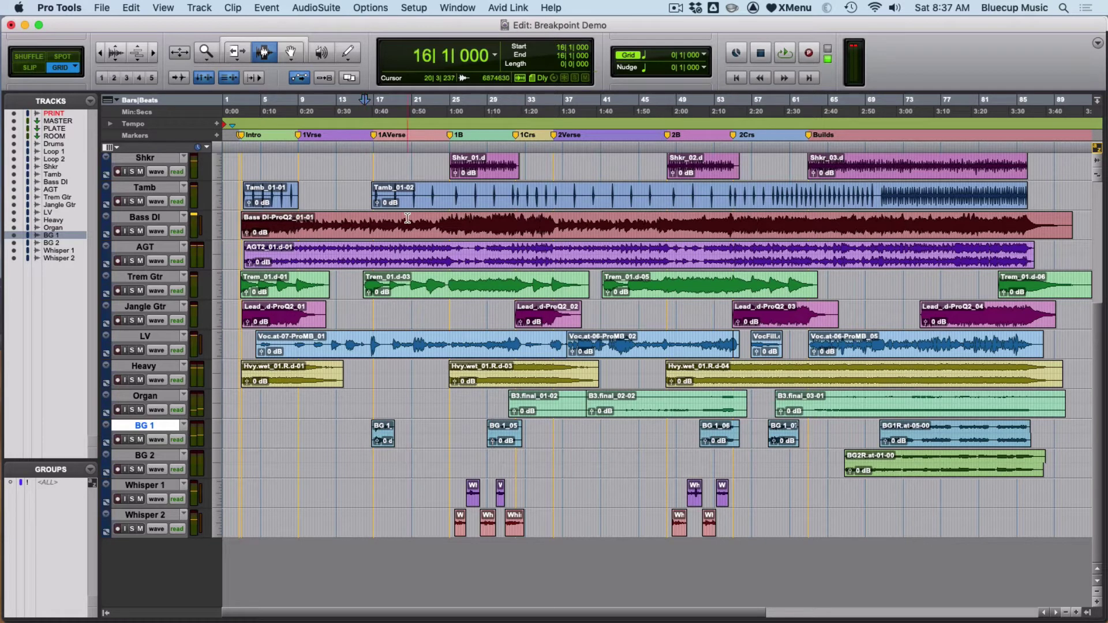
pyautogui.press('space')
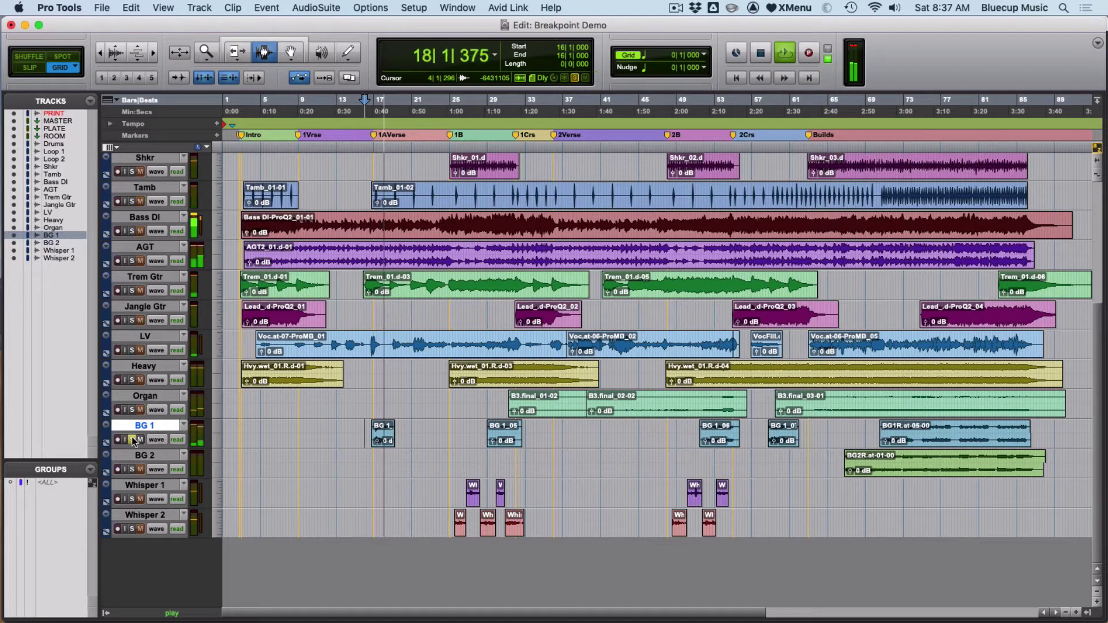
pyautogui.press('space')
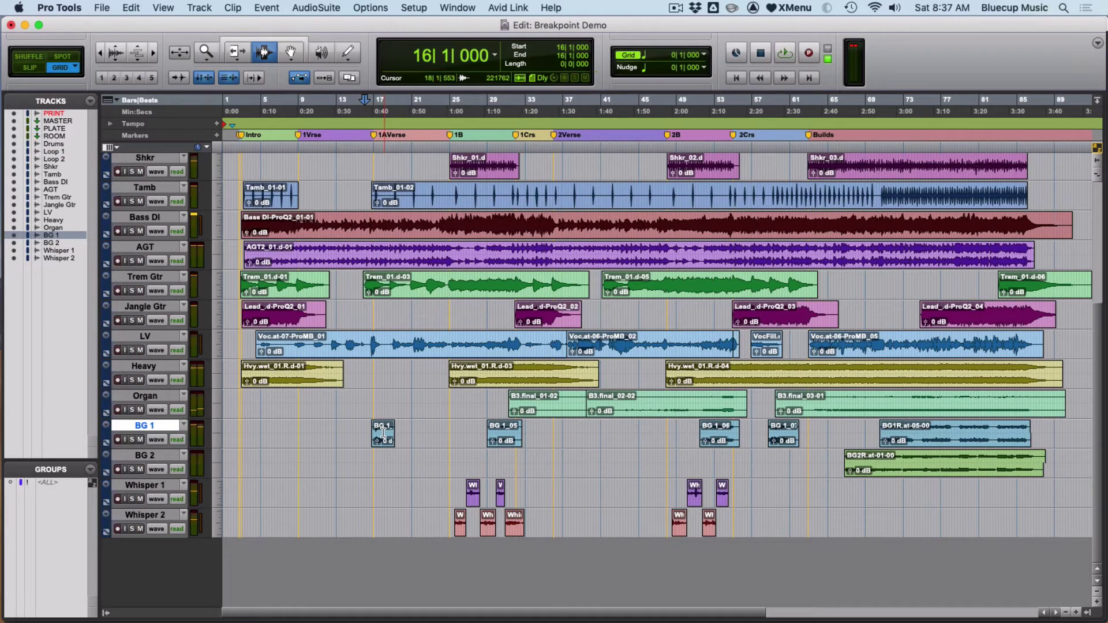
pyautogui.press('super+equal')
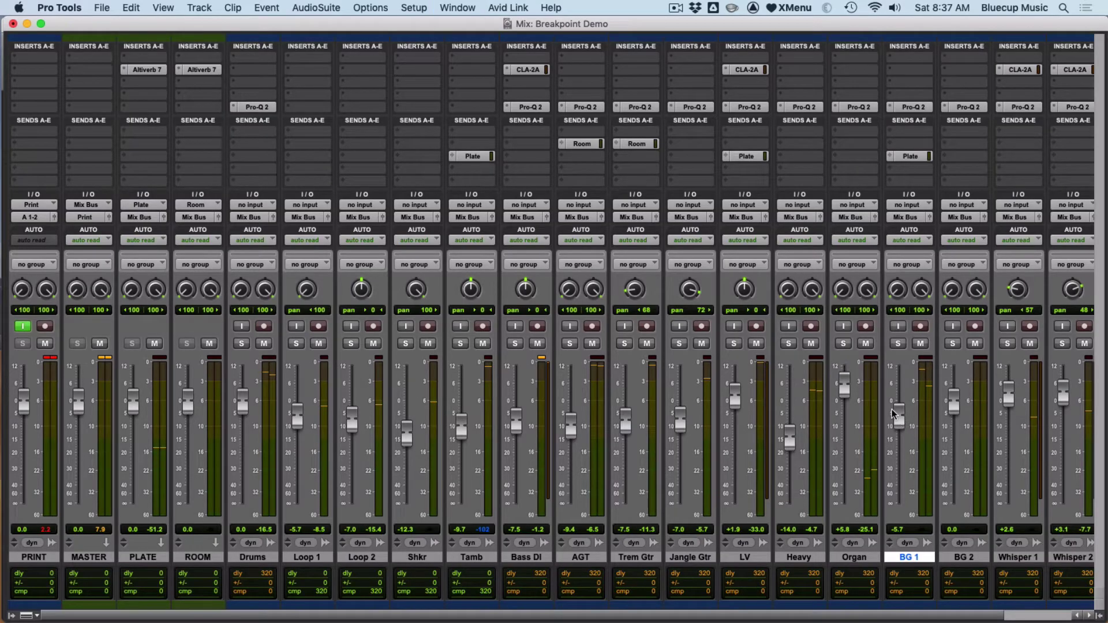
pyautogui.press('super+equal')
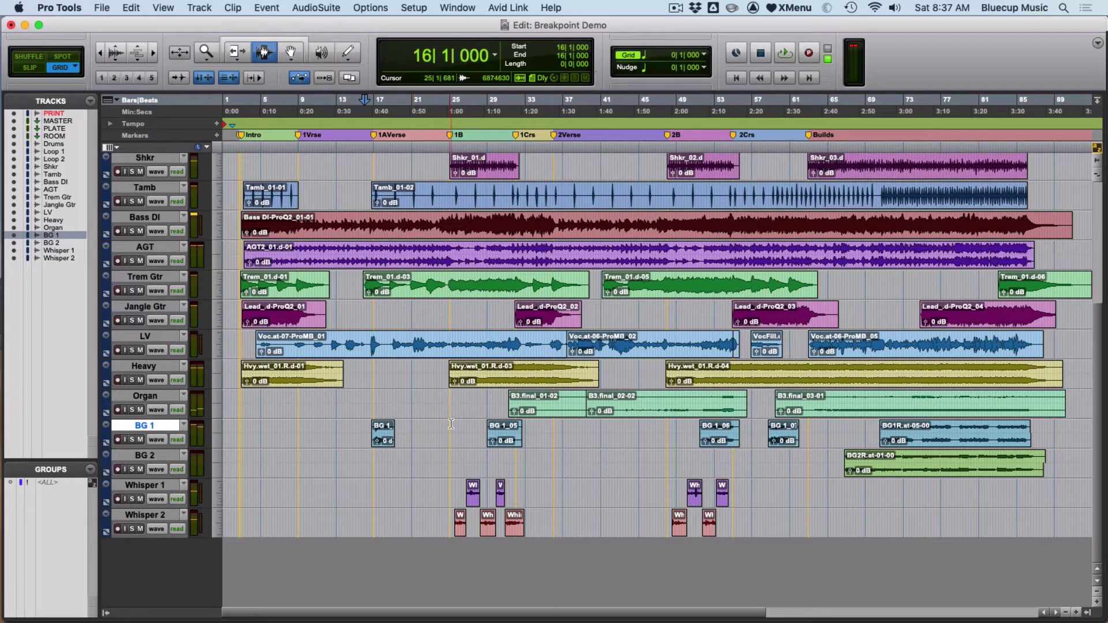
# Audition the second BG 1 phrase from 29|2, first in the mix and again with BG 1 soloed and its track height enlarged.
pyautogui.click(488, 441)
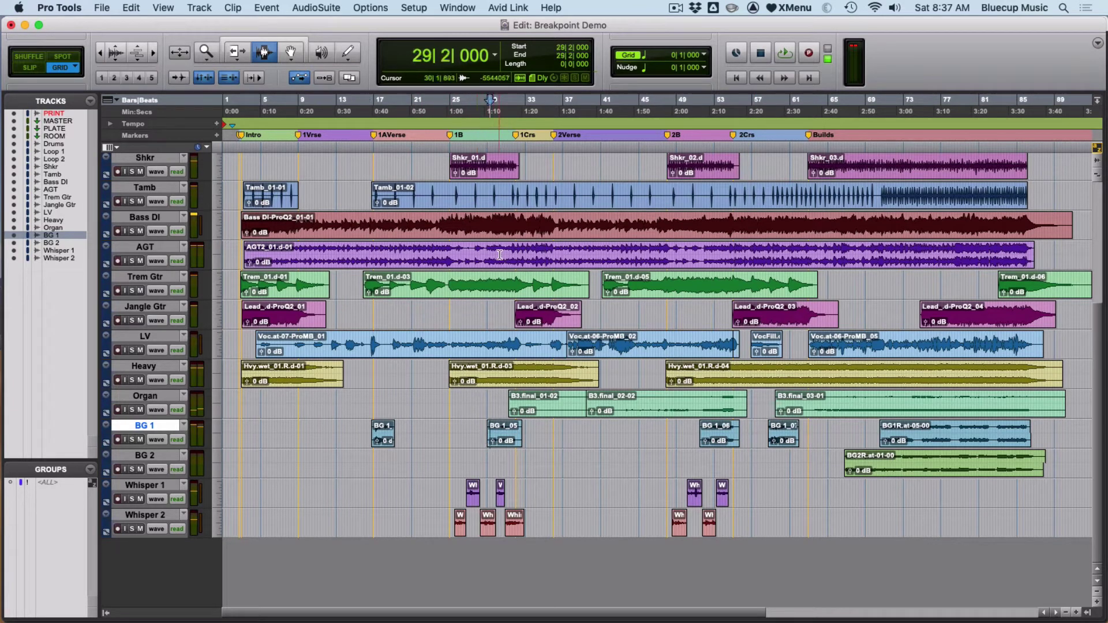
pyautogui.press('space')
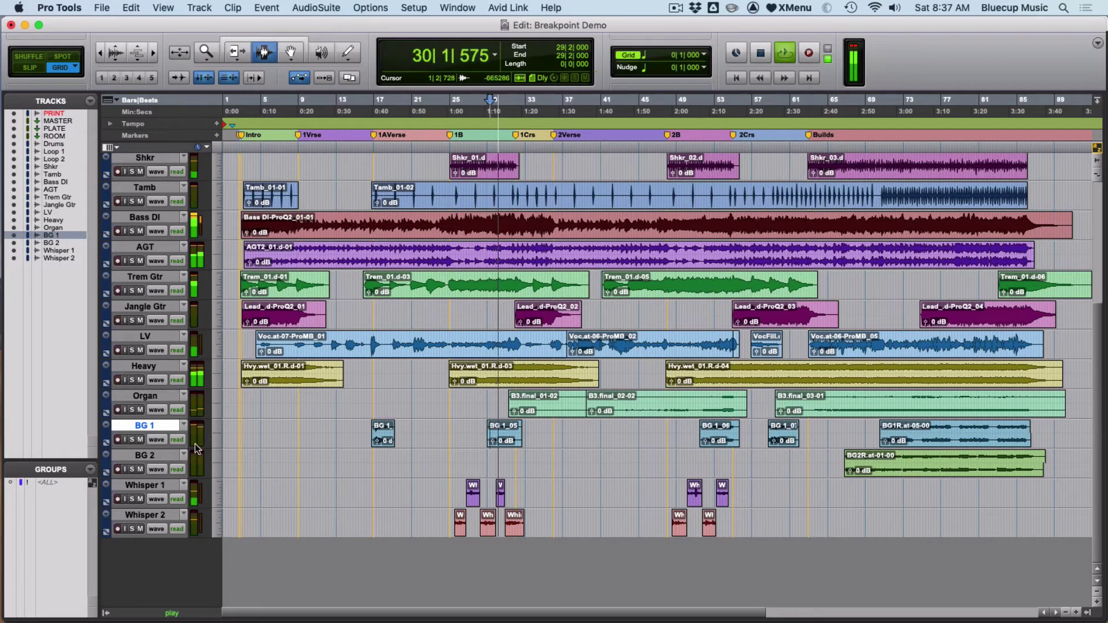
pyautogui.click(132, 439)
pyautogui.press('space')
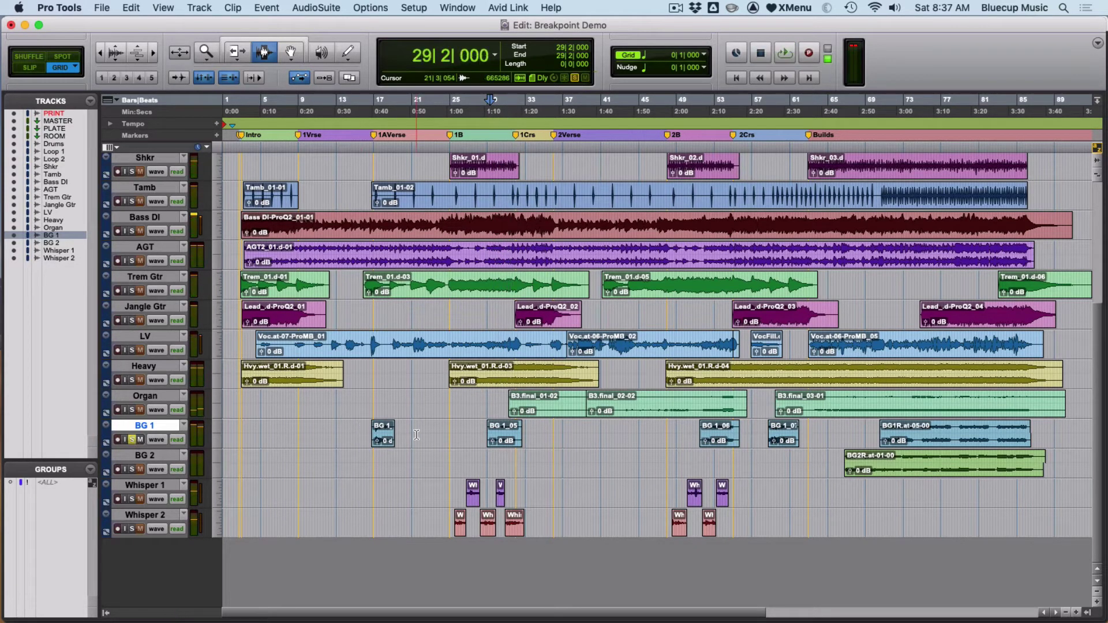
pyautogui.hotkey('ctrl', 'Up')
pyautogui.press('space')
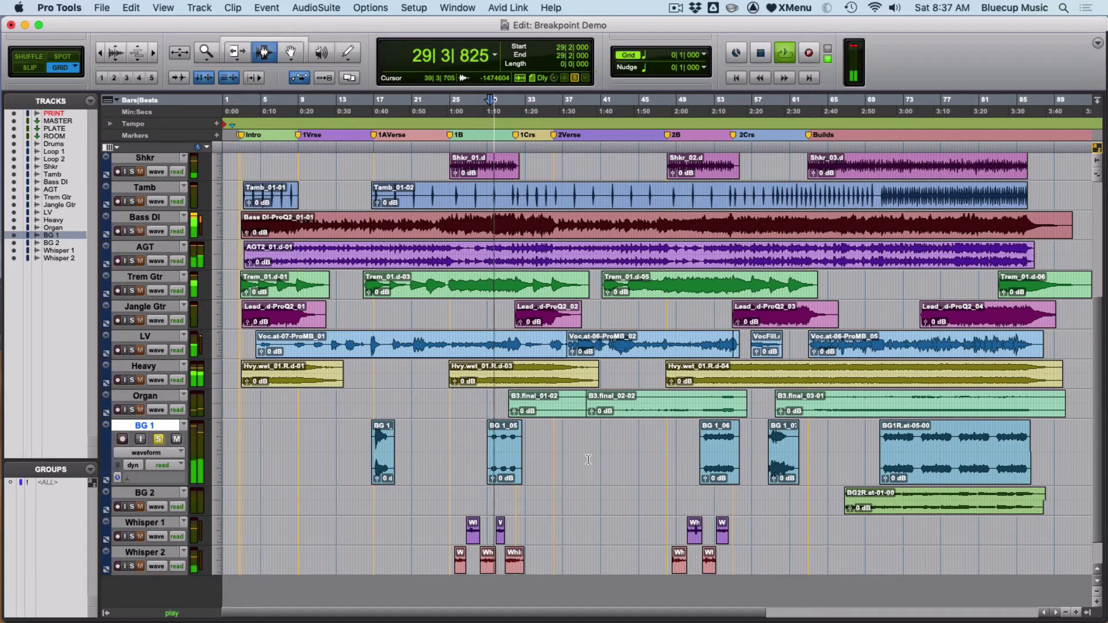
pyautogui.press('space')
# Try raising the clip gain of the second BG 1 clip to +18.1 dB, and undo it.
pyautogui.press('F5')
pyautogui.moveTo(587, 457); pyautogui.dragTo(322, 445)
pyautogui.press('F7')
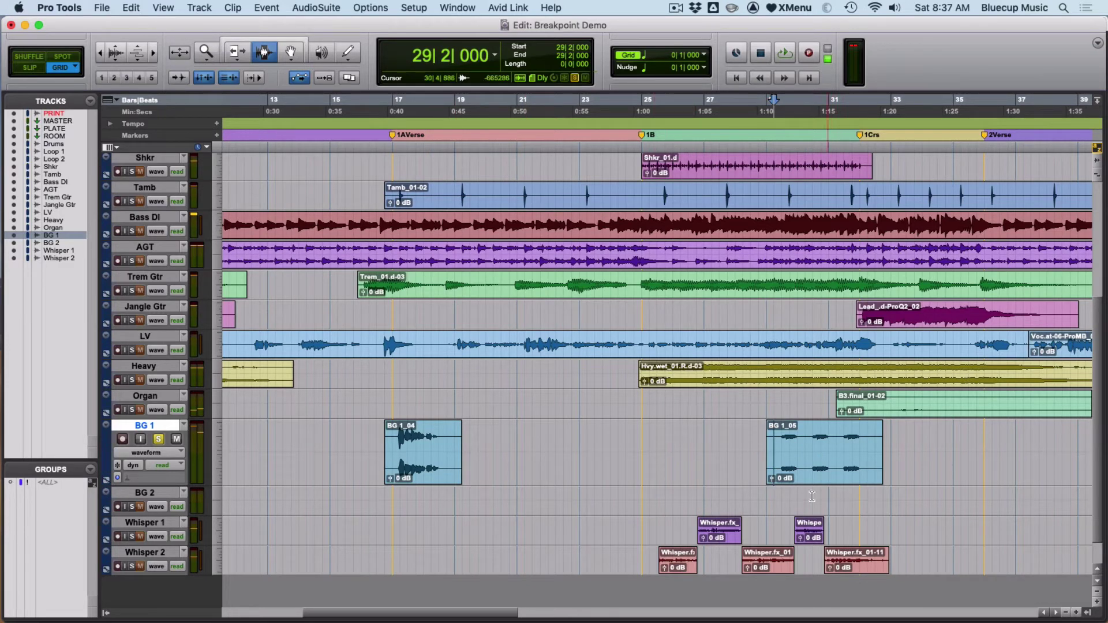
pyautogui.moveTo(769, 479); pyautogui.dragTo(767, 465)
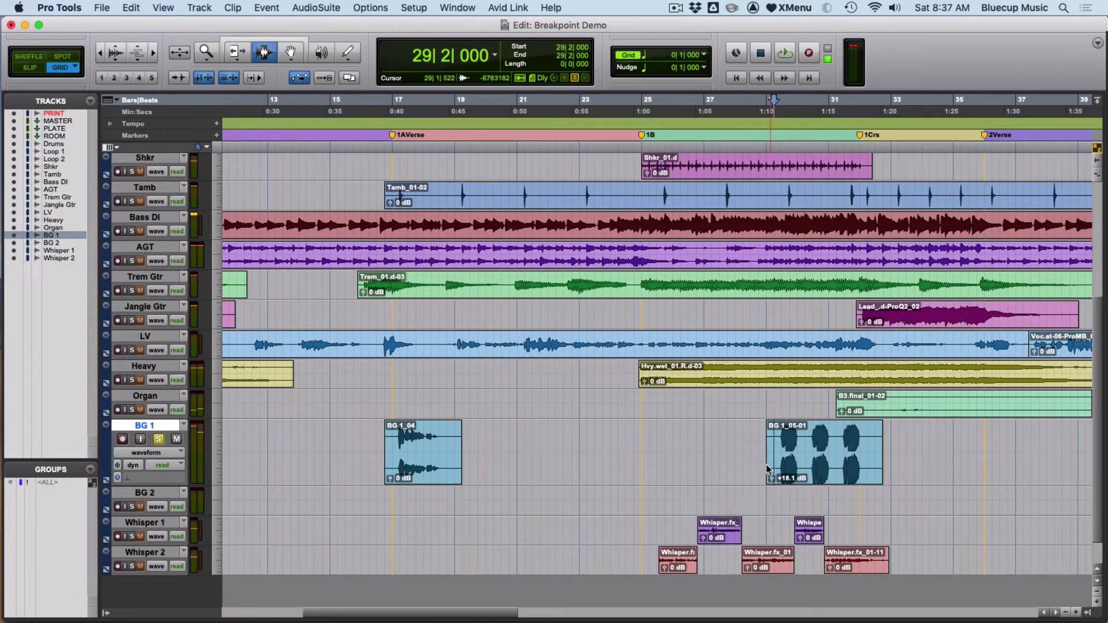
pyautogui.press('super+z')
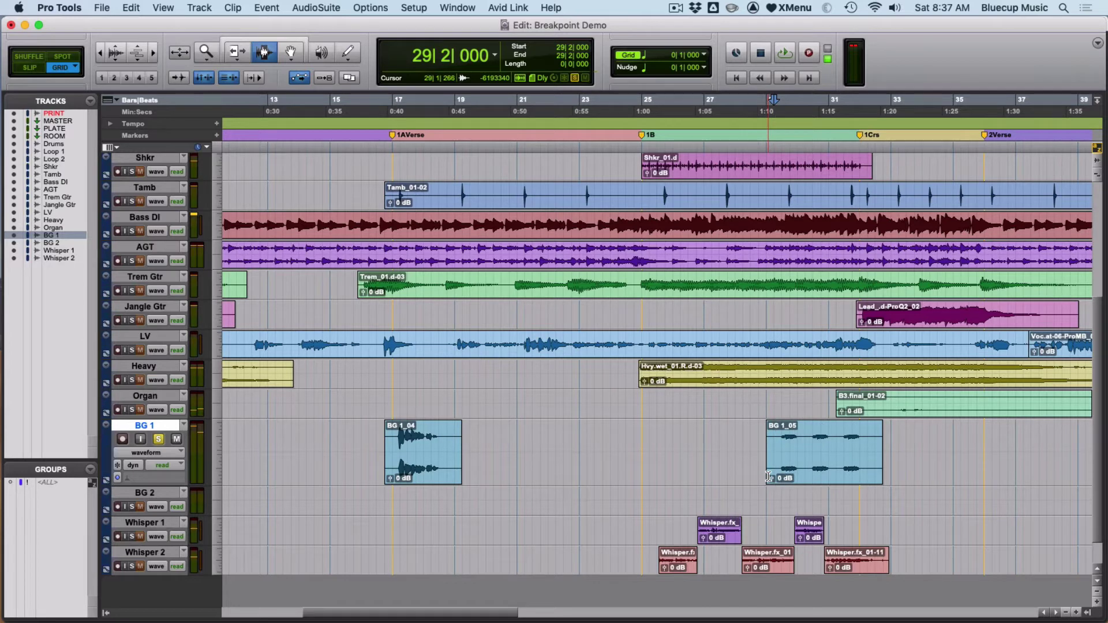
pyautogui.press('super+bracketleft')
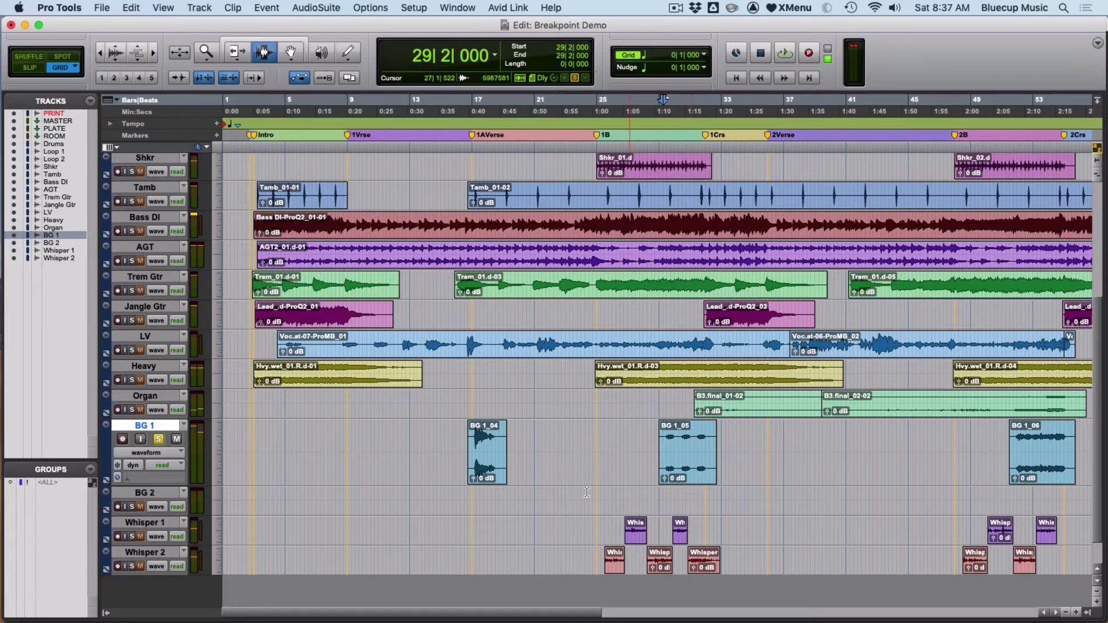
# Switch the BG 1 track view from waveform to volume automation, toggling between the two views before settling on volume.
pyautogui.click(134, 454)
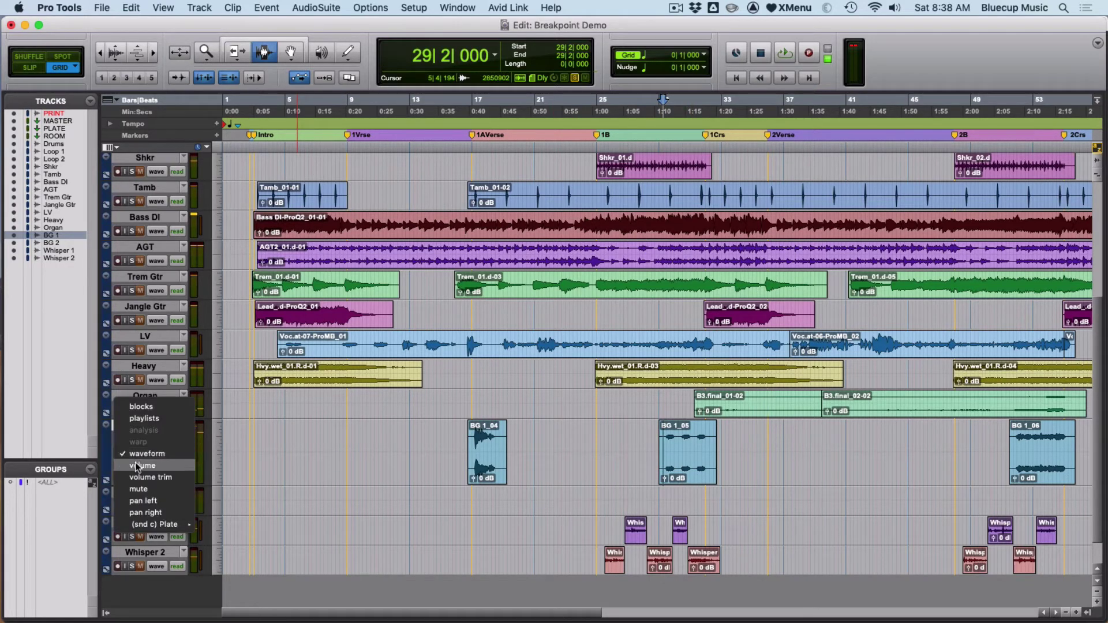
pyautogui.click(138, 465)
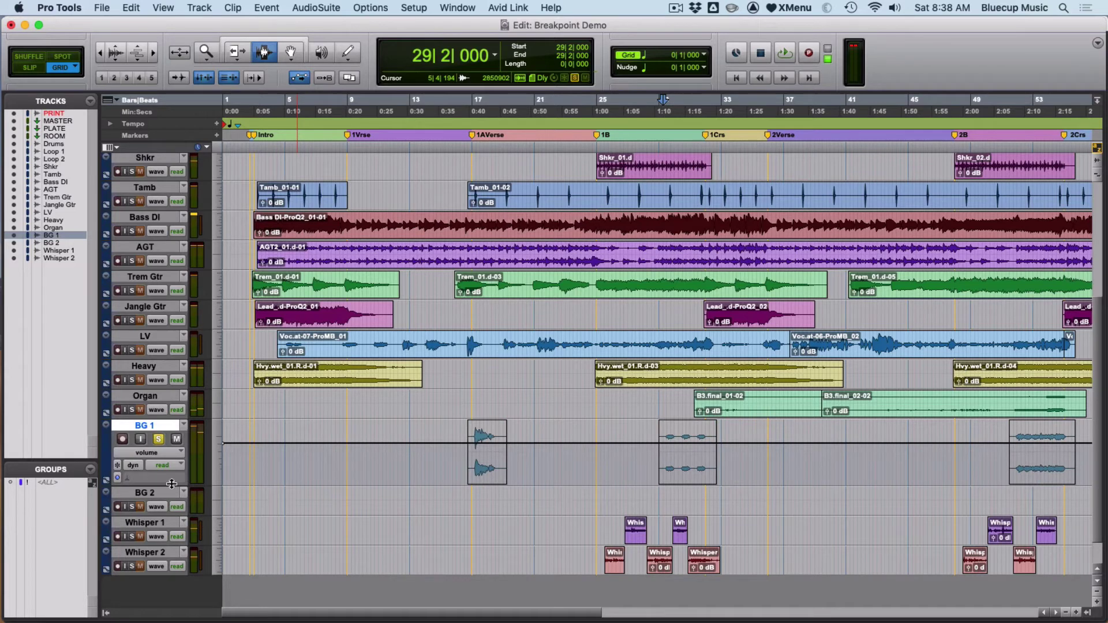
pyautogui.hotkey('ctrl', '-')
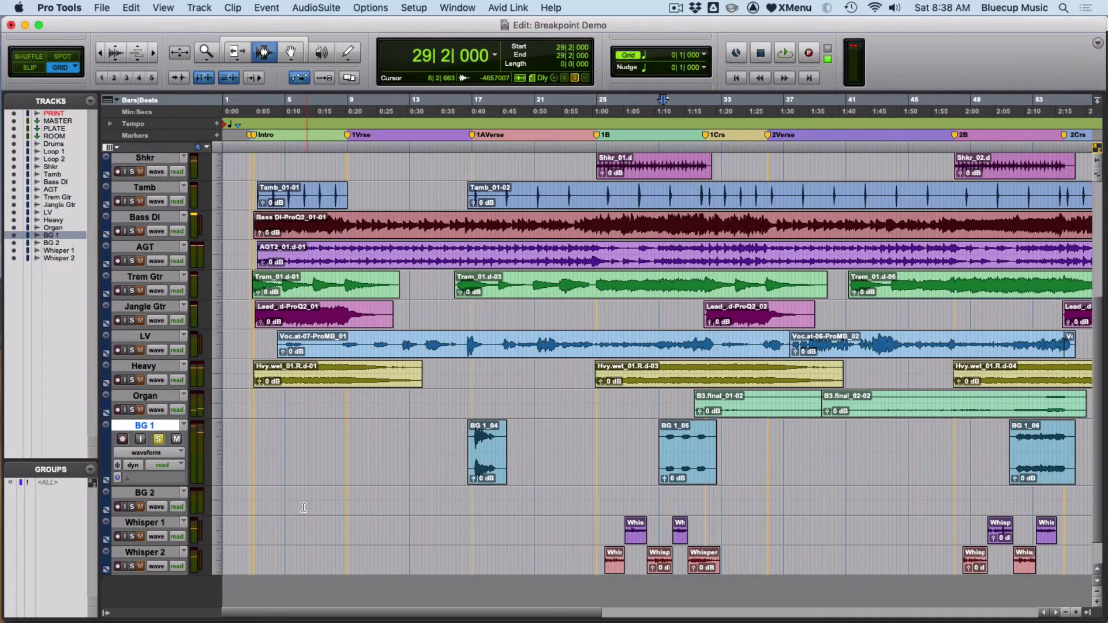
pyautogui.hotkey('alt', 'Tab')
pyautogui.press('-')
pyautogui.press('-')
pyautogui.press('-')
pyautogui.press('-')
pyautogui.press('-')
pyautogui.press('-')
pyautogui.press('-')
pyautogui.hotkey('ctrl', '-')
pyautogui.hotkey('ctrl', '-')
pyautogui.hotkey('ctrl', '-')
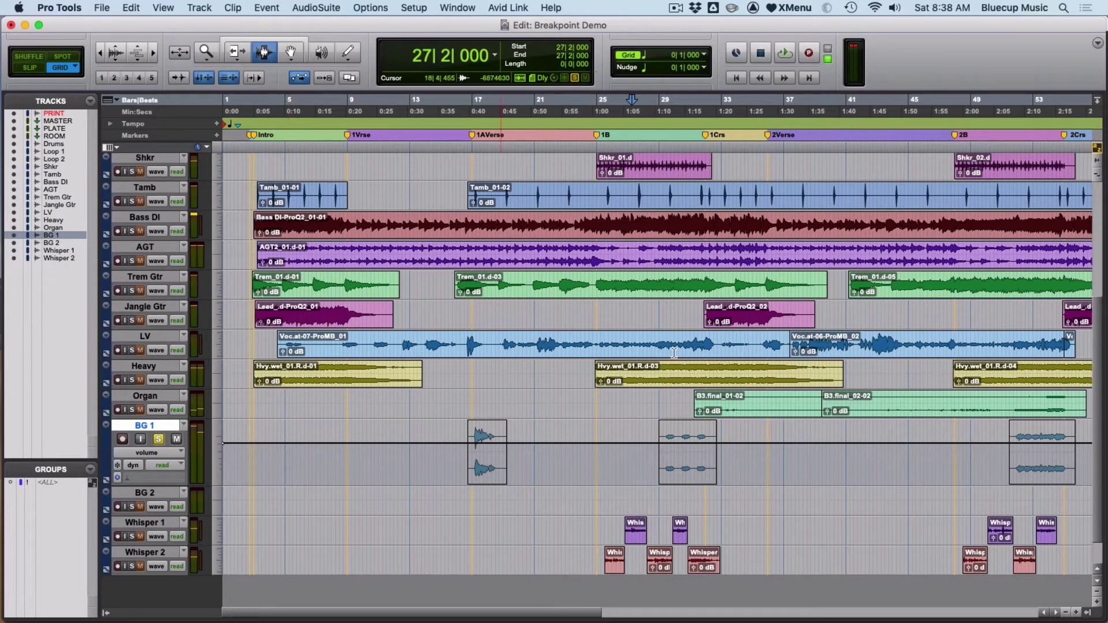
# Select 28|2 to 33|3 around the second BG 1 clip and raise its volume automation slightly with the Trimmer.
pyautogui.click(650, 439)
pyautogui.moveTo(650, 438); pyautogui.dragTo(728, 442)
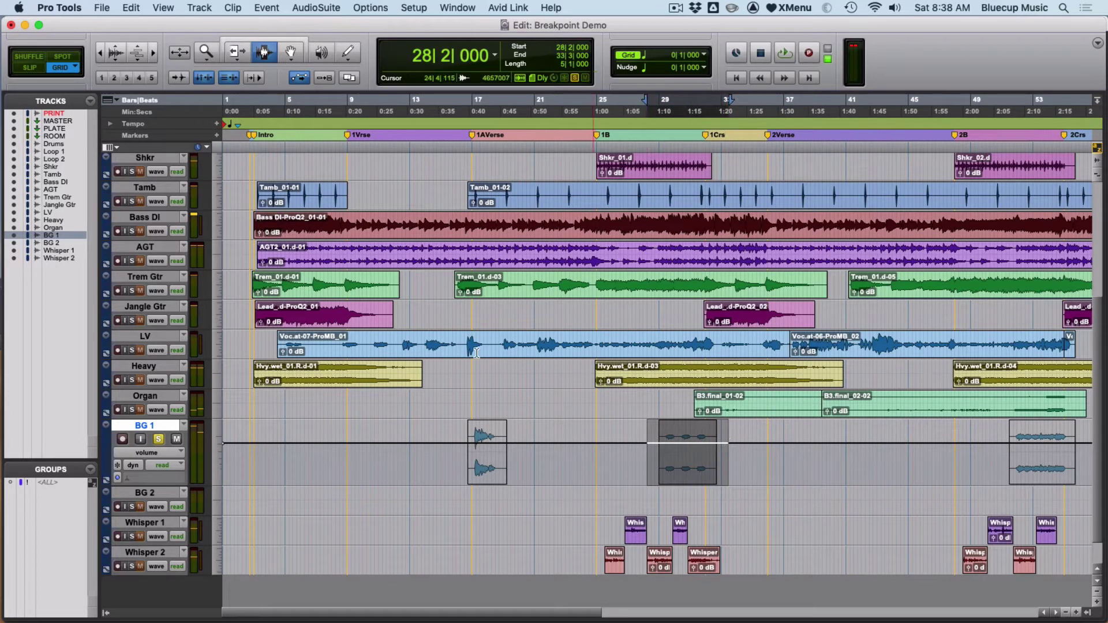
pyautogui.click(235, 54)
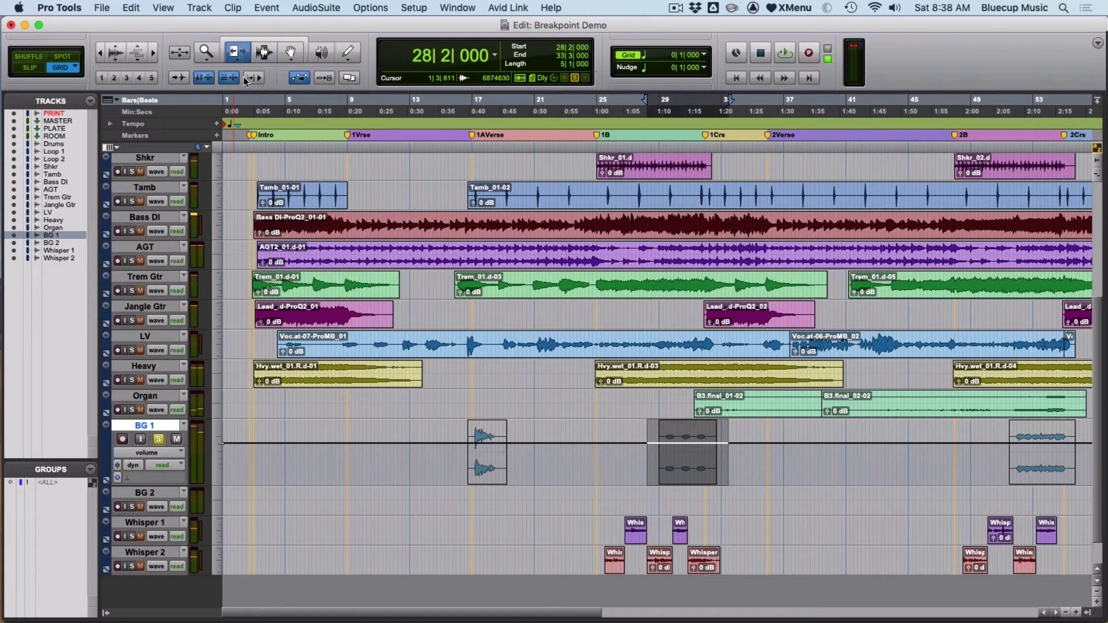
pyautogui.moveTo(688, 452); pyautogui.dragTo(682, 399)
pyautogui.press('super+z')
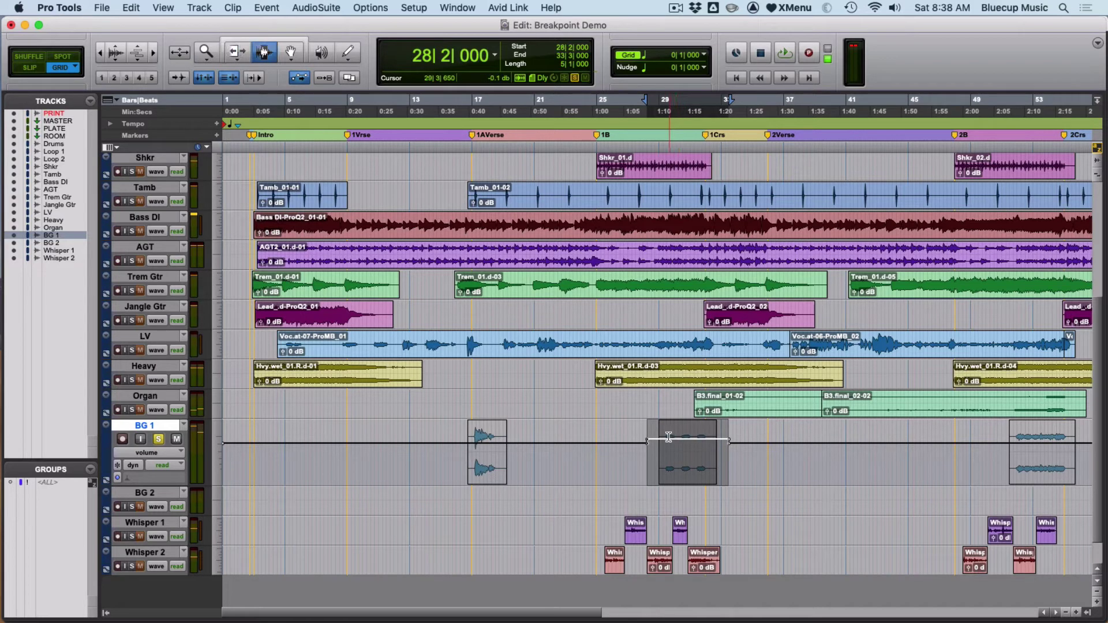
# Audition the raised BG 1 phrase from 29|2, unsolo the track, and play it again within the full mix.
pyautogui.click(662, 436)
pyautogui.press('space')
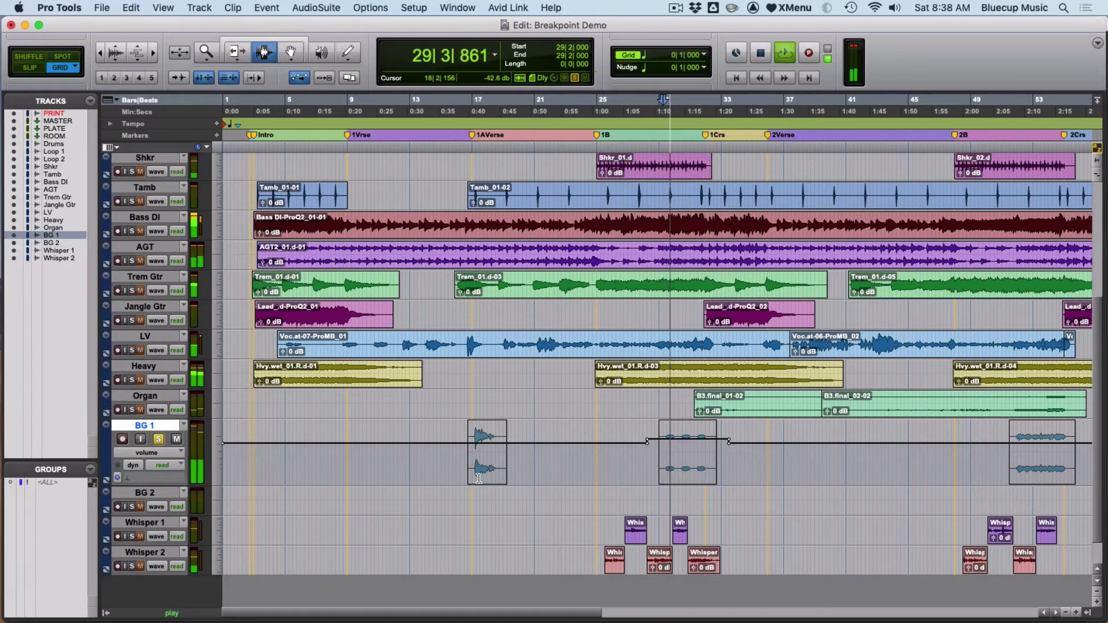
pyautogui.press('space')
pyautogui.click(158, 439)
pyautogui.press('space')
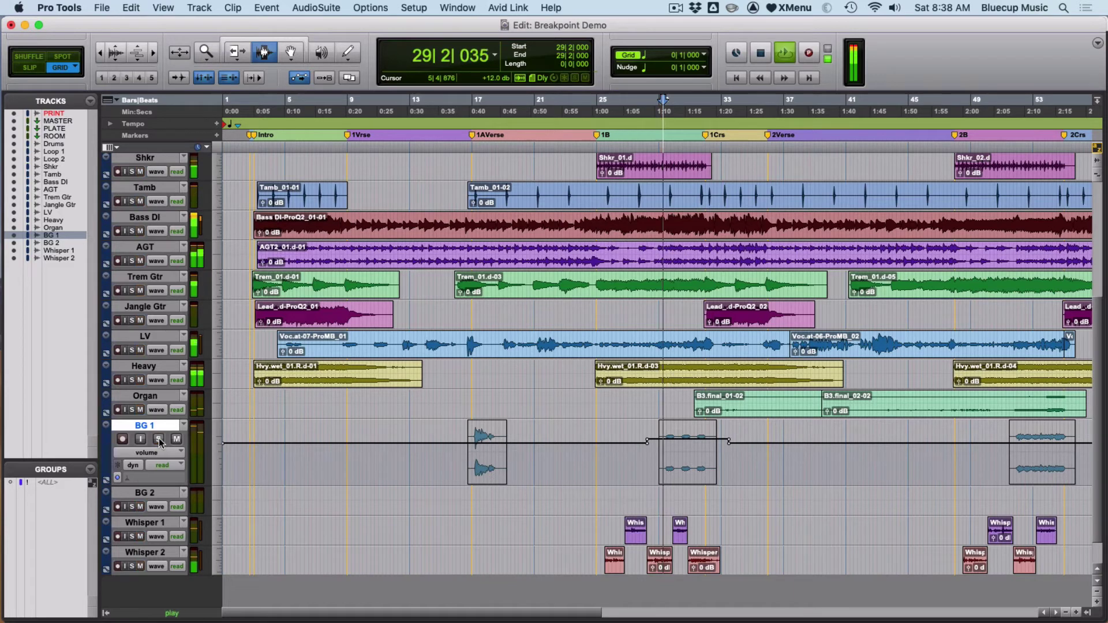
pyautogui.press('space')
# Trim the raised volume segment over the second BG 1 clip a little higher and play it back in the mix.
pyautogui.press('F6')
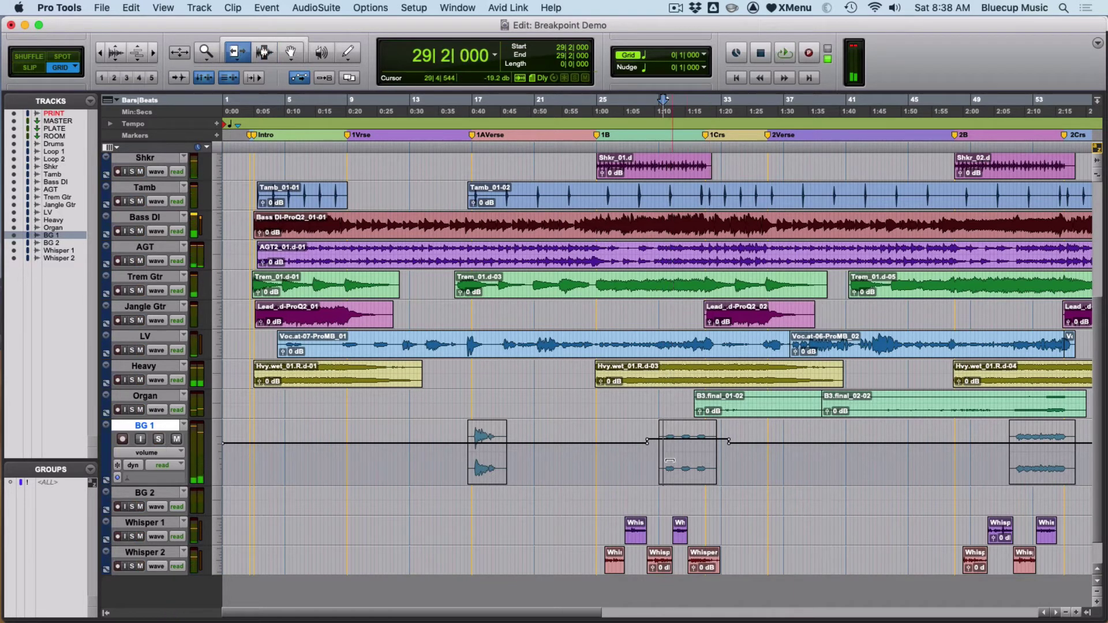
pyautogui.moveTo(666, 442); pyautogui.dragTo(665, 428)
pyautogui.press('space')
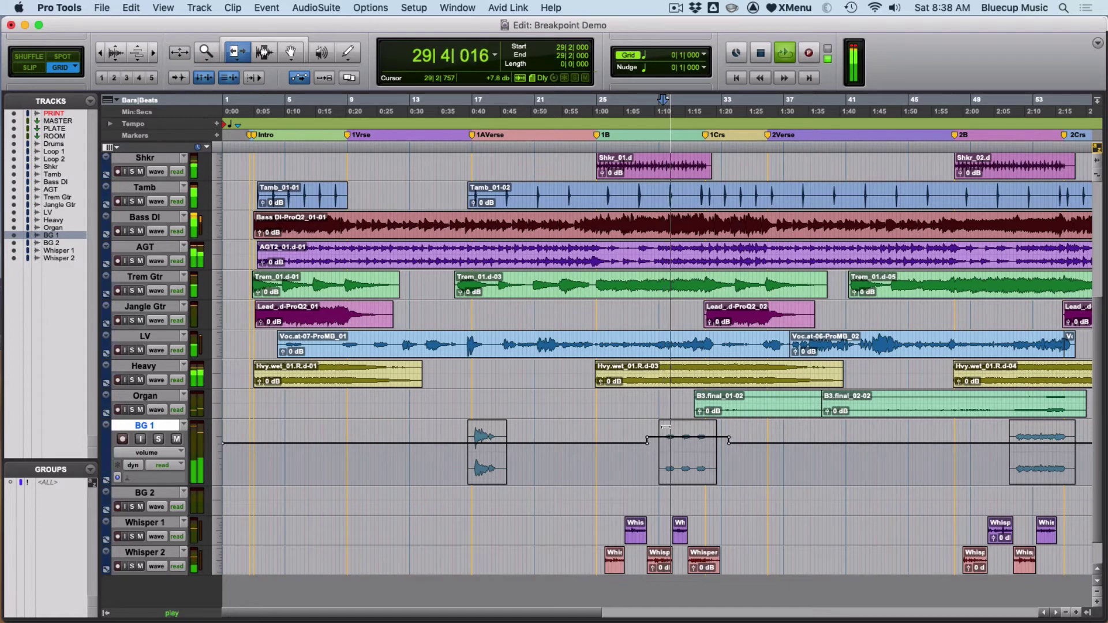
pyautogui.press('space')
# Select 16|3 to 19|4 around the first BG 1 clip and lower its volume automation slightly with the Trimmer.
pyautogui.press('F7')
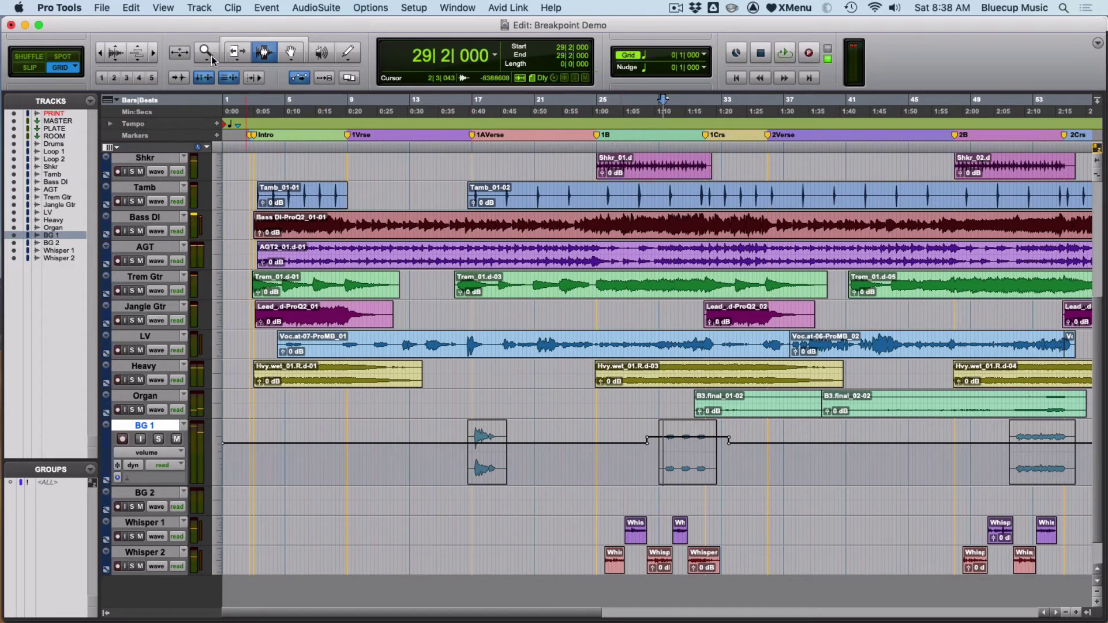
pyautogui.moveTo(464, 441); pyautogui.dragTo(515, 455)
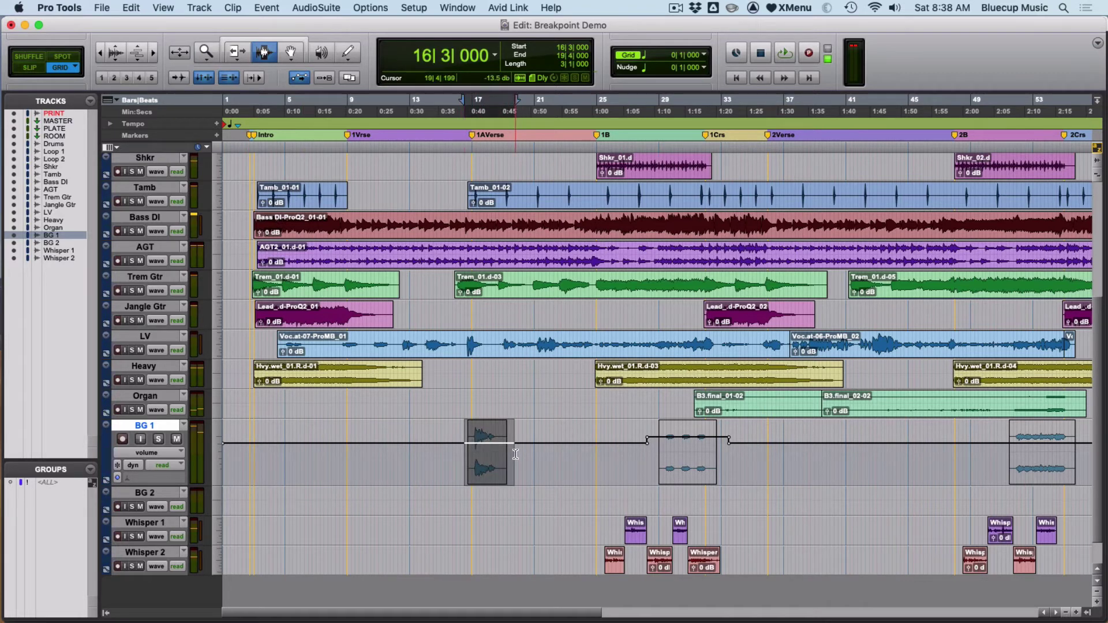
pyautogui.press('F6')
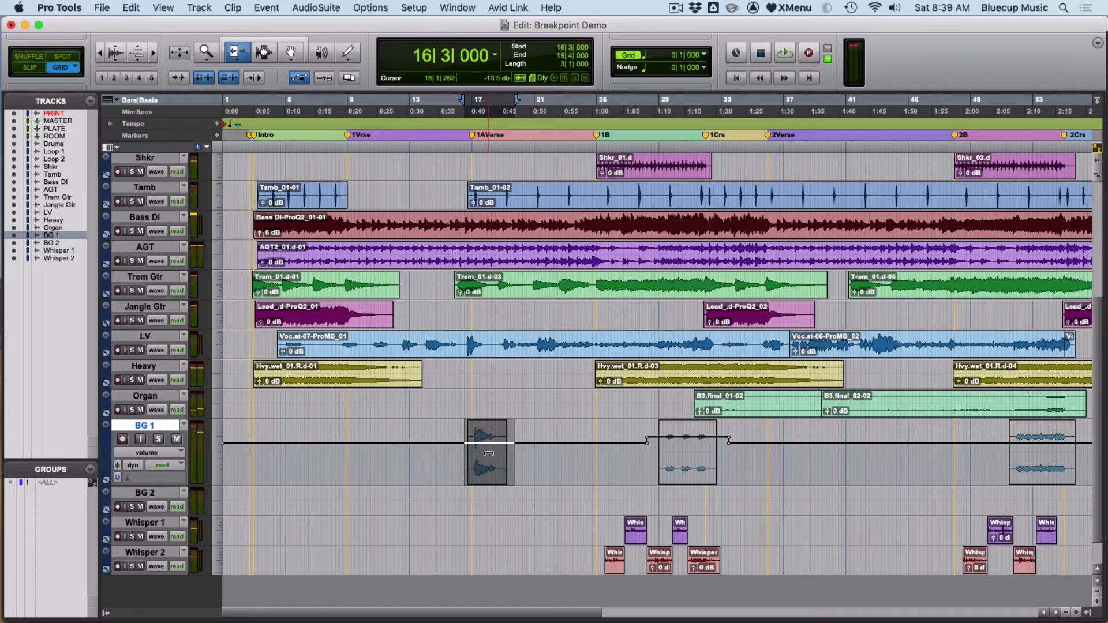
pyautogui.moveTo(488, 454); pyautogui.dragTo(485, 482)
# Enlarge the LV track's height and show its volume automation.
pyautogui.press('F7')
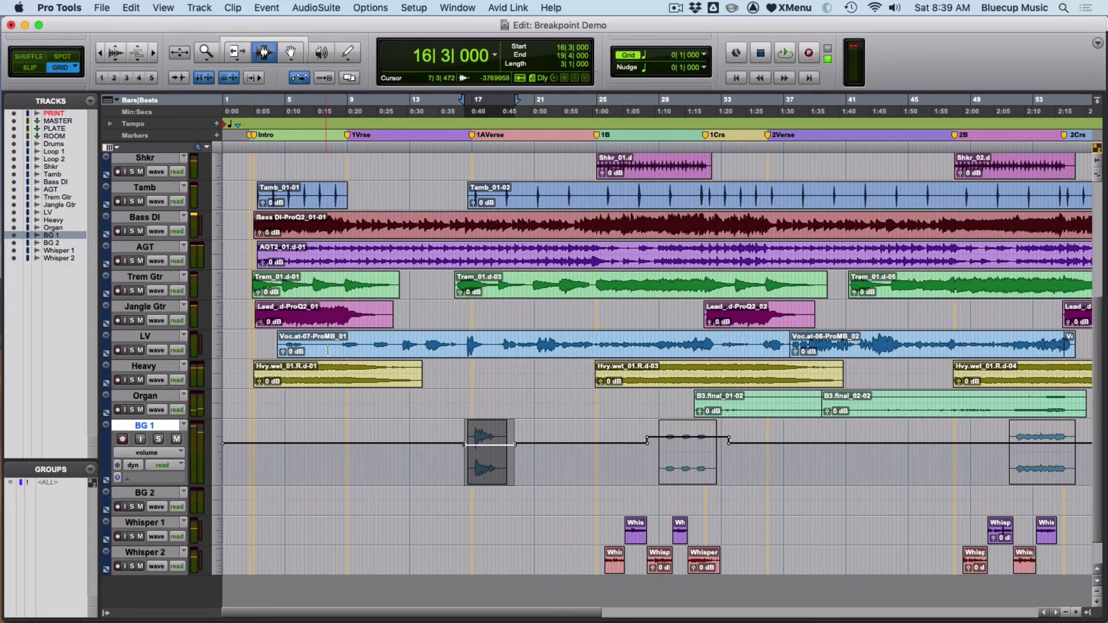
pyautogui.moveTo(275, 340); pyautogui.dragTo(420, 350)
pyautogui.click(394, 343)
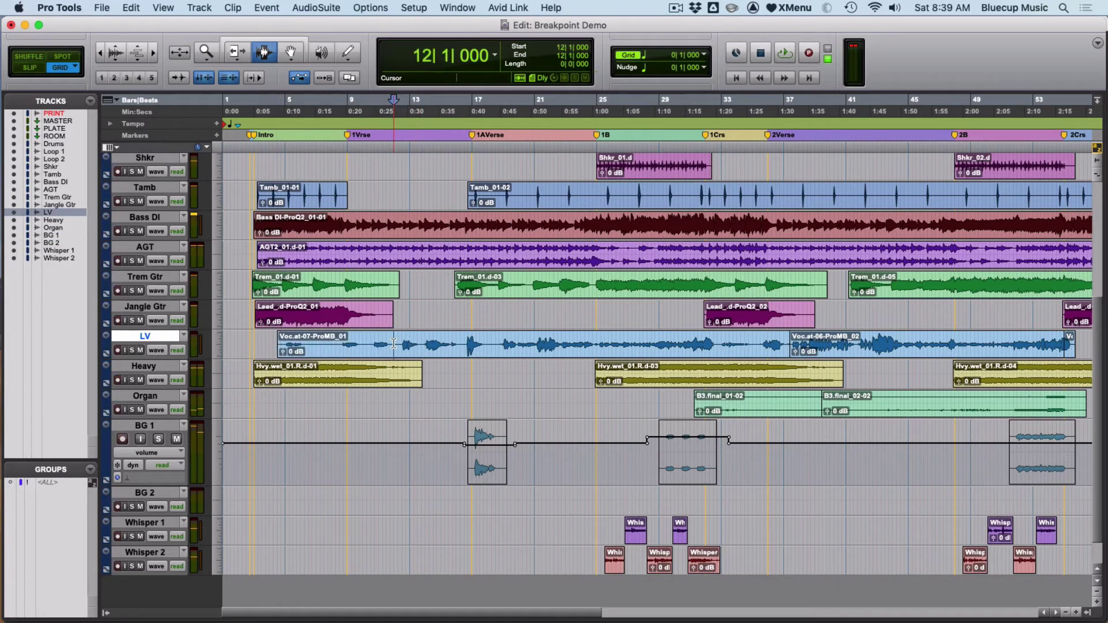
pyautogui.hotkey('ctrl', 'Up')
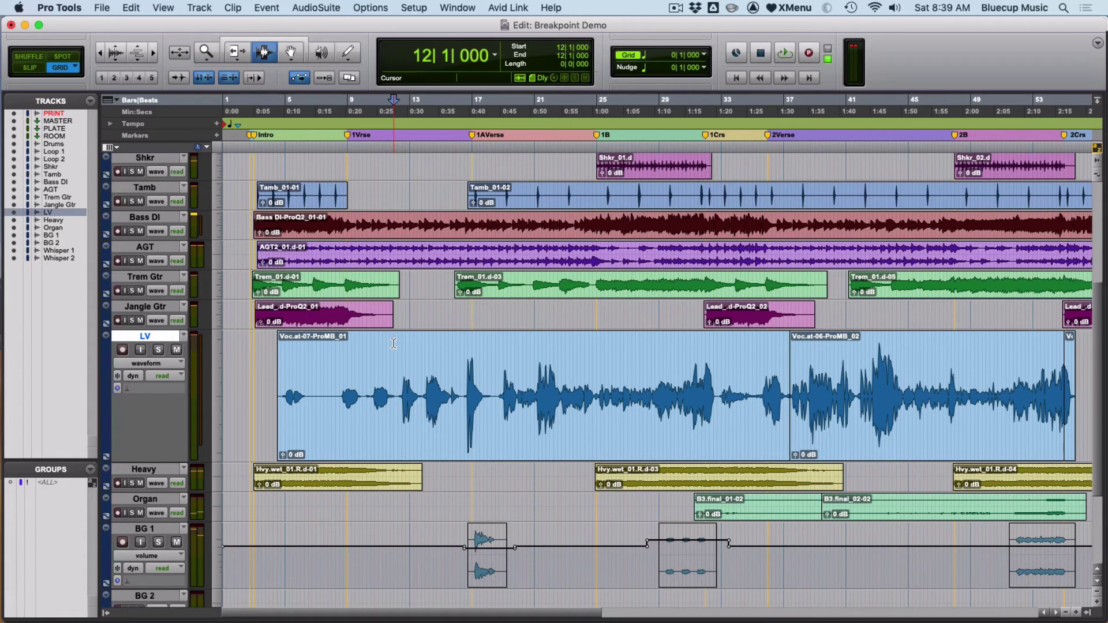
pyautogui.hotkey('ctrl', '-')
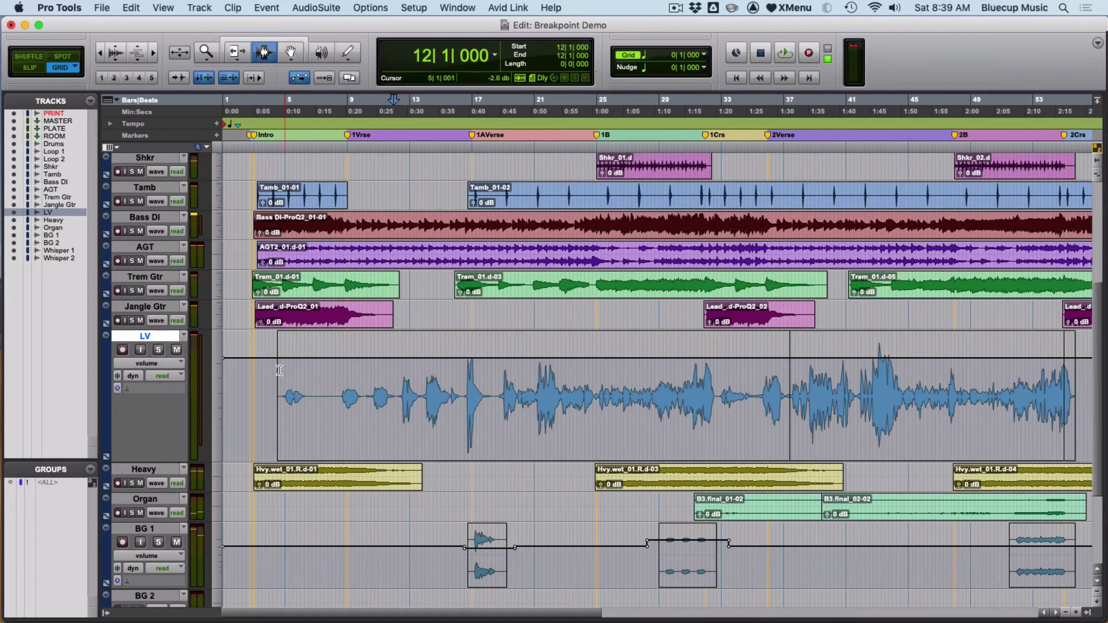
# Select 3|4 to 16|3 on the LV track and raise its volume automation slightly with the Trimmer.
pyautogui.moveTo(279, 370)
pyautogui.mouseDown()
pyautogui.moveTo(465, 390)
pyautogui.moveTo(445, 376)
pyautogui.moveTo(446, 346)
pyautogui.mouseUp()
pyautogui.press('F6')
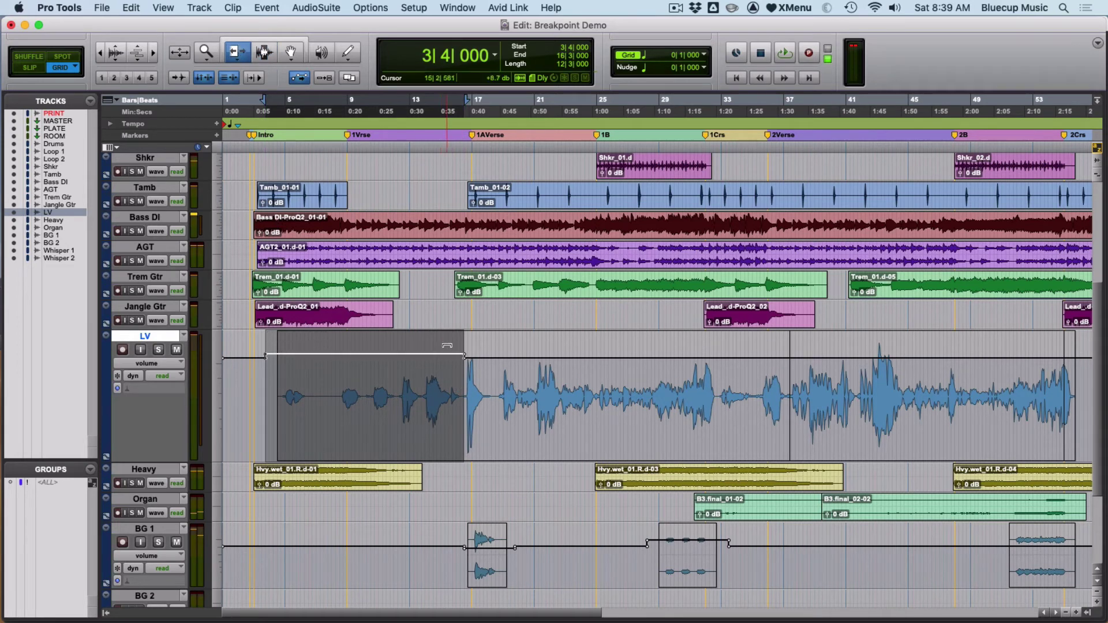
# Add a volume breakpoint at 32|4 on the LV track and lower the segment before it slightly with the Trimmer.
pyautogui.press('F7')
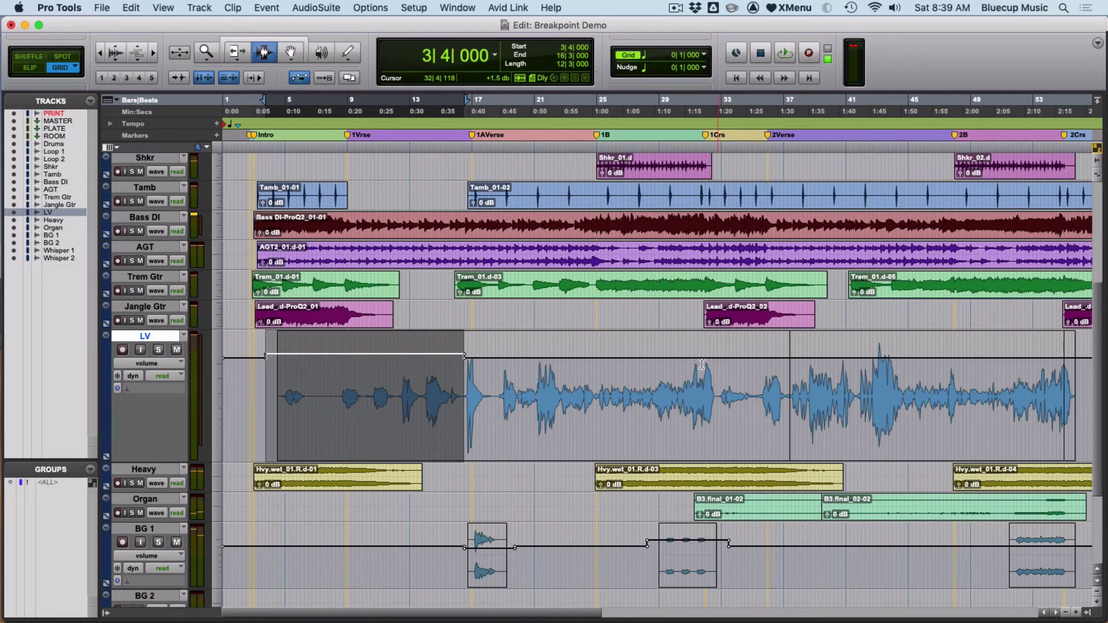
pyautogui.click(718, 364)
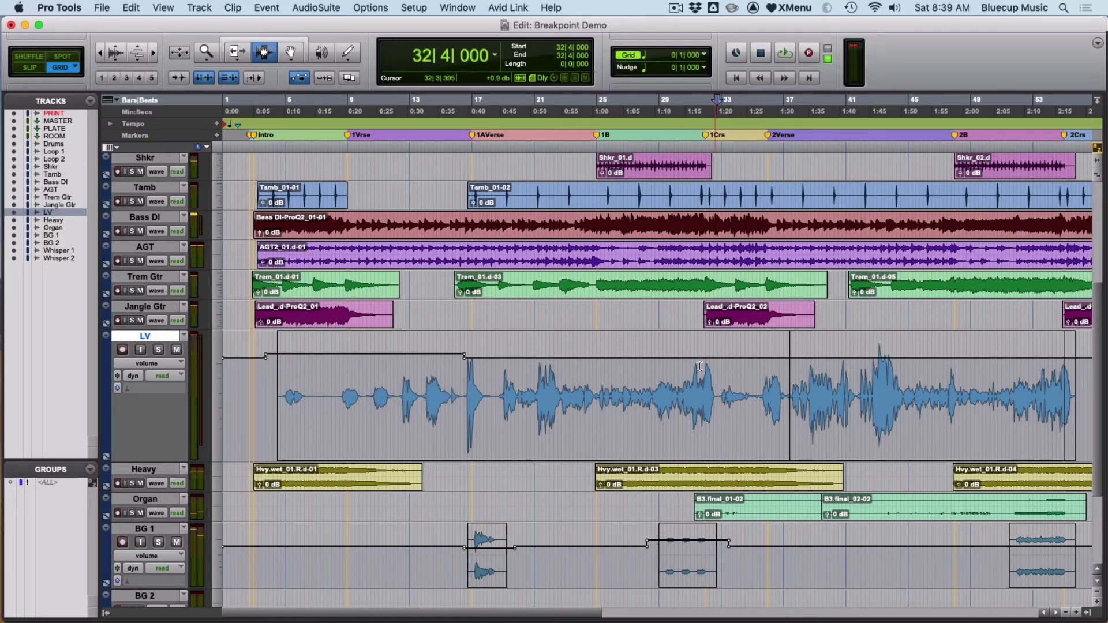
pyautogui.press('F8')
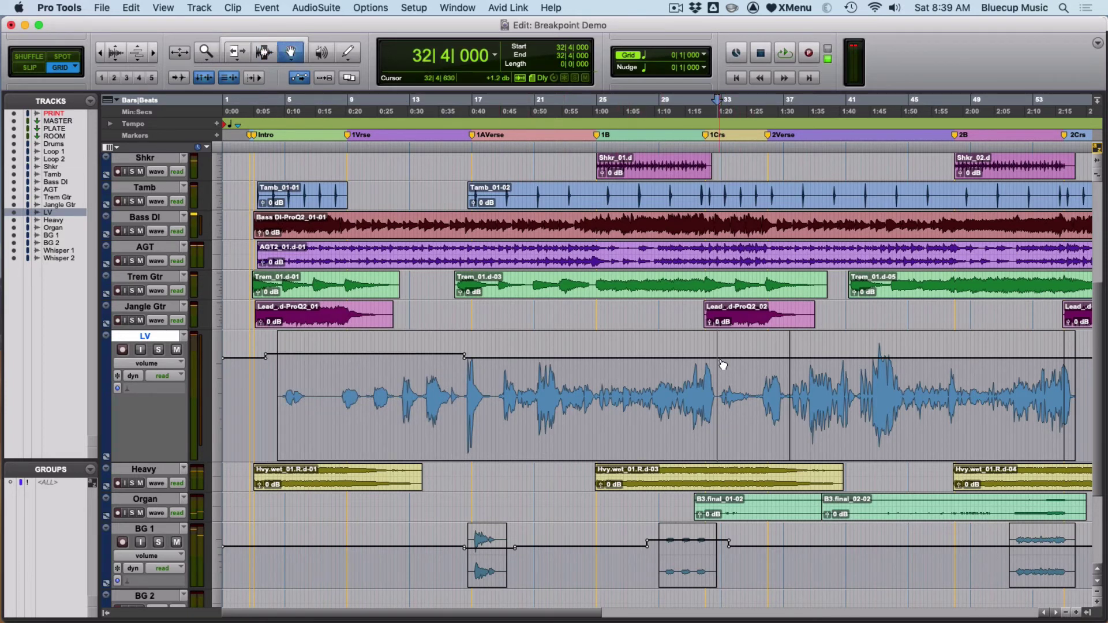
pyautogui.press('F6')
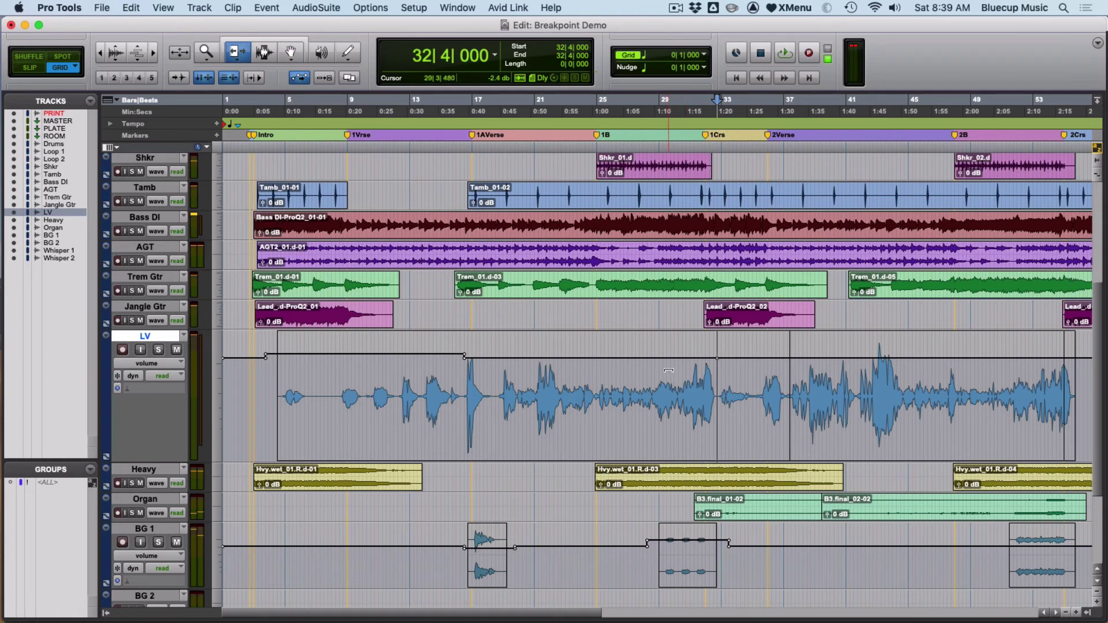
pyautogui.moveTo(669, 370); pyautogui.dragTo(675, 427)
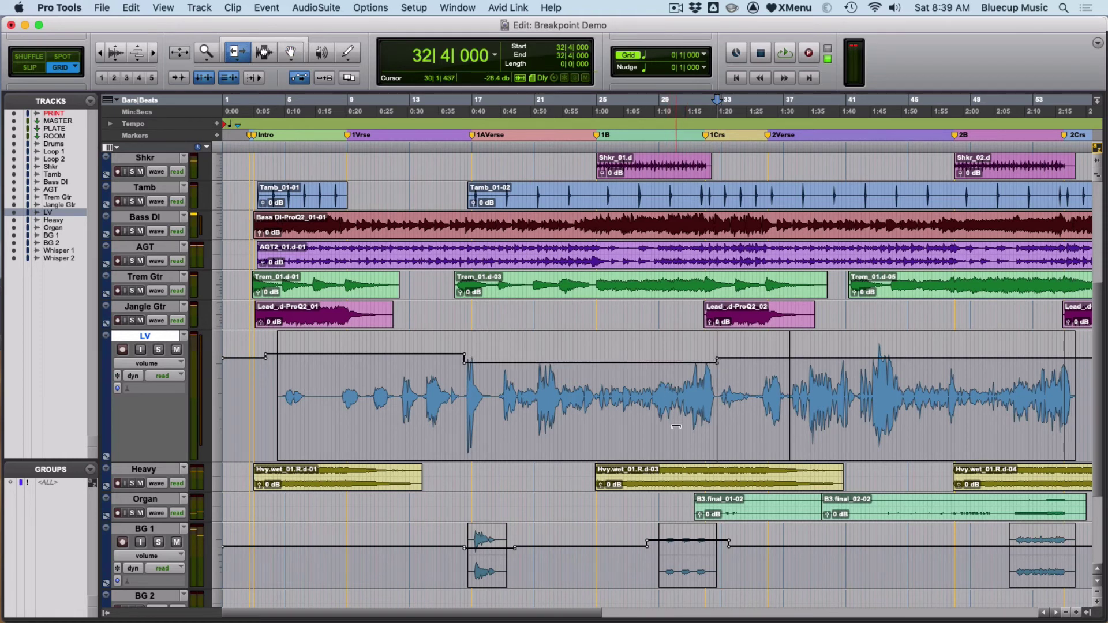
# Select 56|2 to 61|4 around the short LV clip and lower its volume automation slightly with the Trimmer.
pyautogui.press('super+bracketleft')
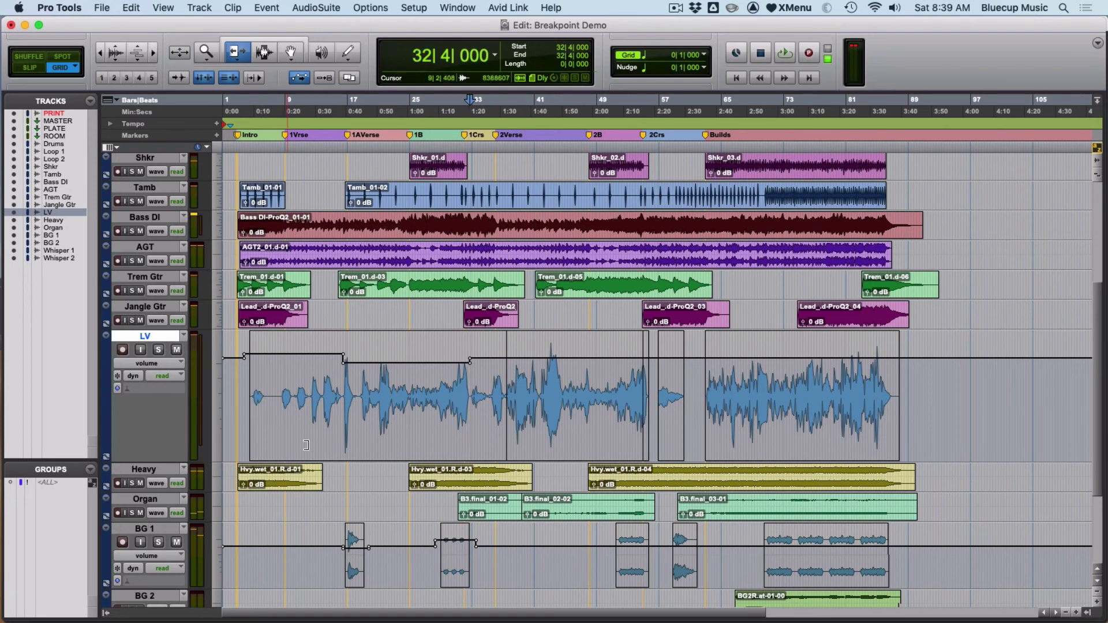
pyautogui.press('F7')
pyautogui.click(345, 382)
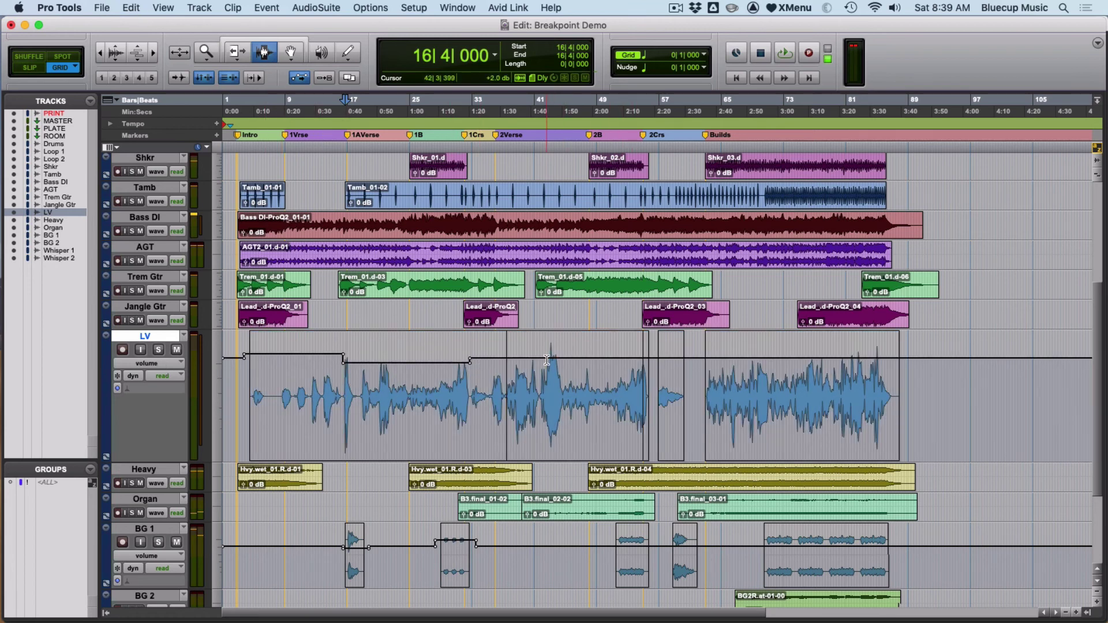
pyautogui.moveTo(653, 369); pyautogui.dragTo(695, 367)
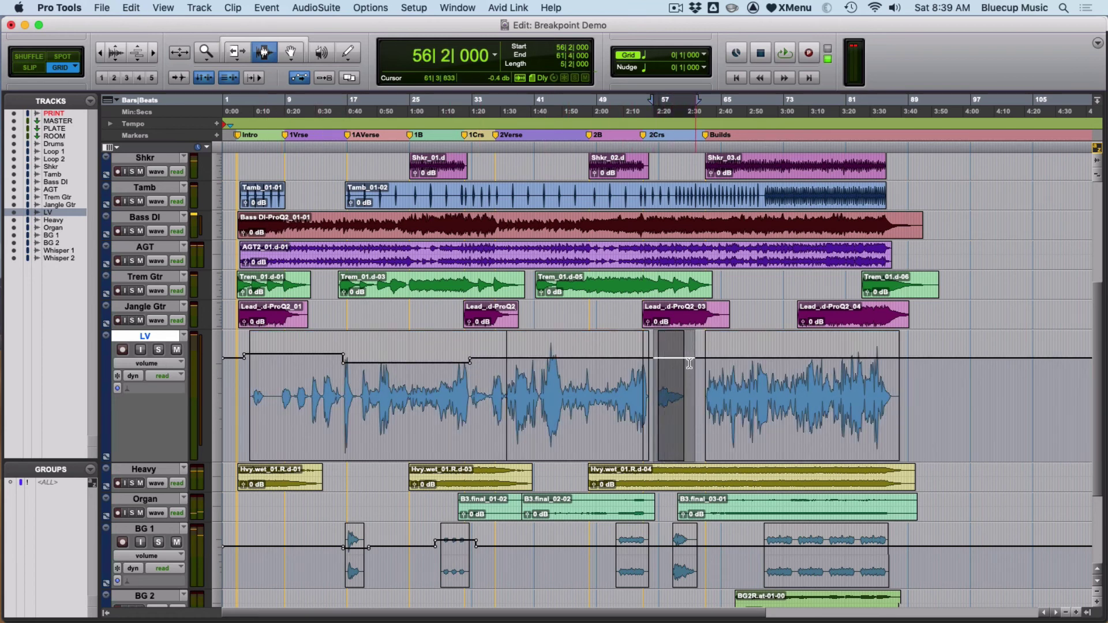
pyautogui.click(239, 54)
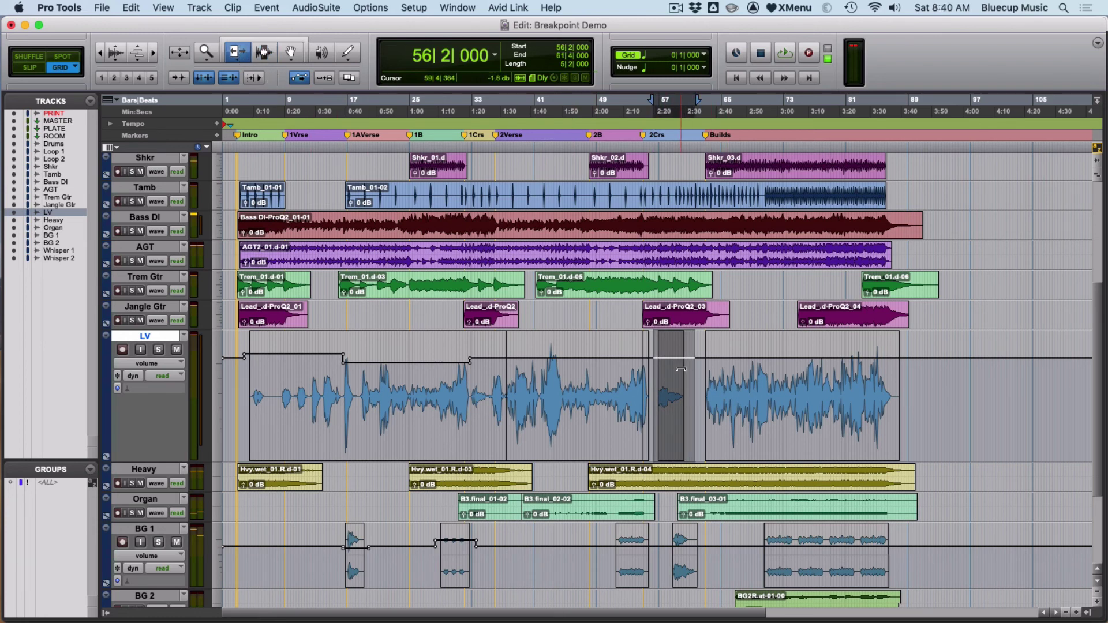
pyautogui.moveTo(681, 369)
pyautogui.mouseDown()
pyautogui.moveTo(680, 352)
pyautogui.moveTo(674, 416)
pyautogui.moveTo(679, 377)
pyautogui.moveTo(679, 386)
pyautogui.mouseUp()
# Enlarge the Organ track's height and show its volume automation.
pyautogui.scroll(-3, 651, 397)
pyautogui.press('F7')
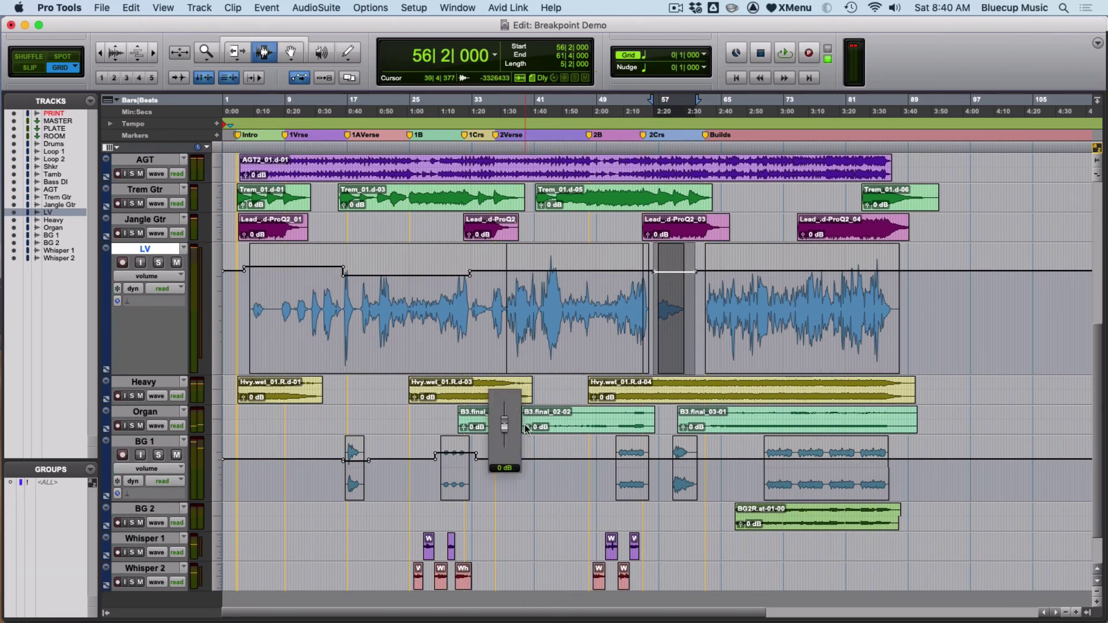
pyautogui.click(580, 411)
pyautogui.hotkey('ctrl', 'Up')
pyautogui.hotkey('ctrl', 'Up')
pyautogui.hotkey('ctrl', 'Up')
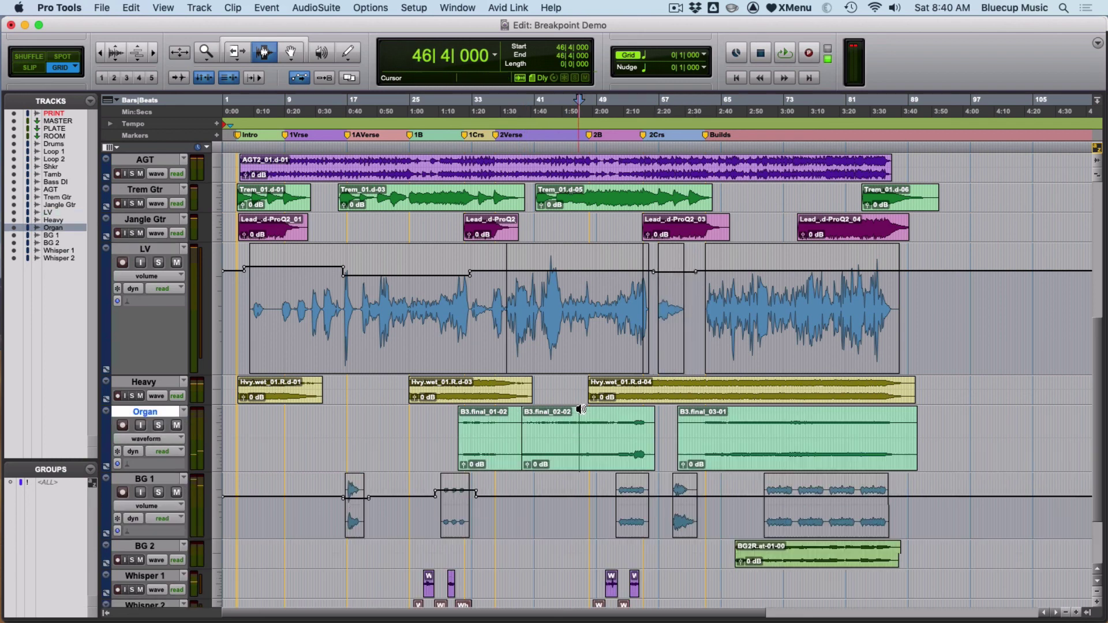
pyautogui.hotkey('ctrl', '-')
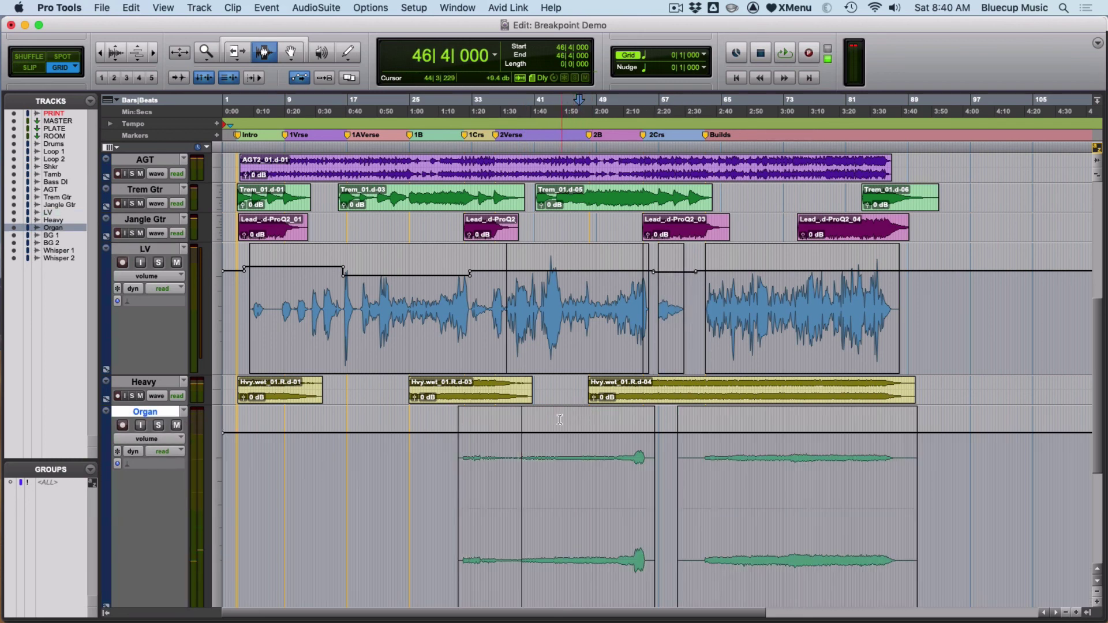
# Select 39|2 to 49|3 on the Organ track and raise its volume automation slightly with the Trimmer.
pyautogui.moveTo(521, 433); pyautogui.dragTo(569, 456)
pyautogui.press('F6')
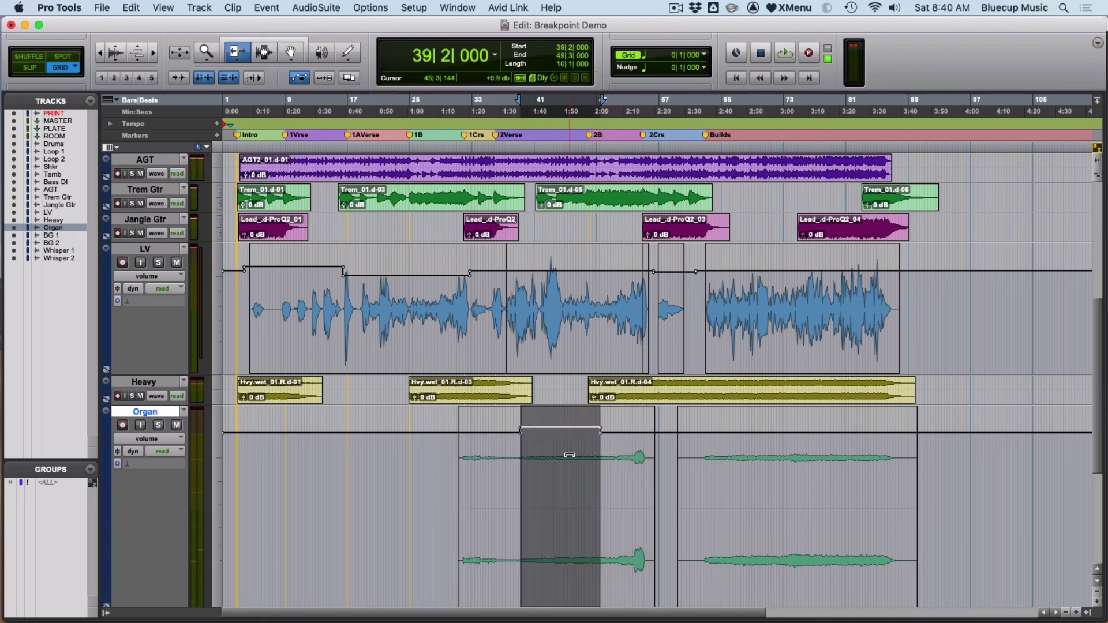
pyautogui.moveTo(570, 455); pyautogui.dragTo(585, 448)
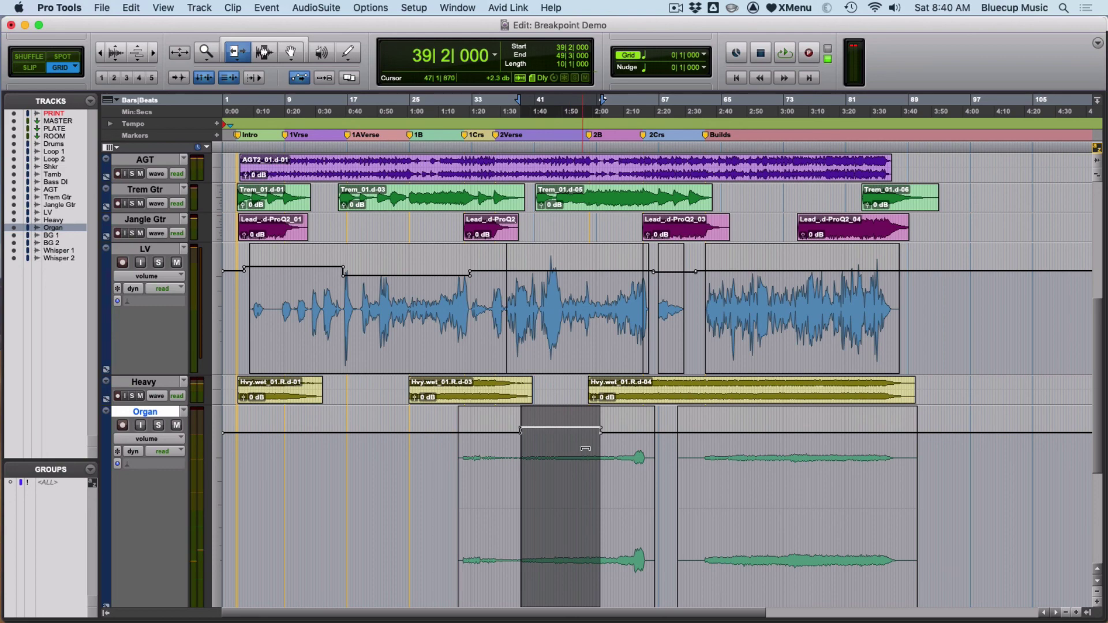